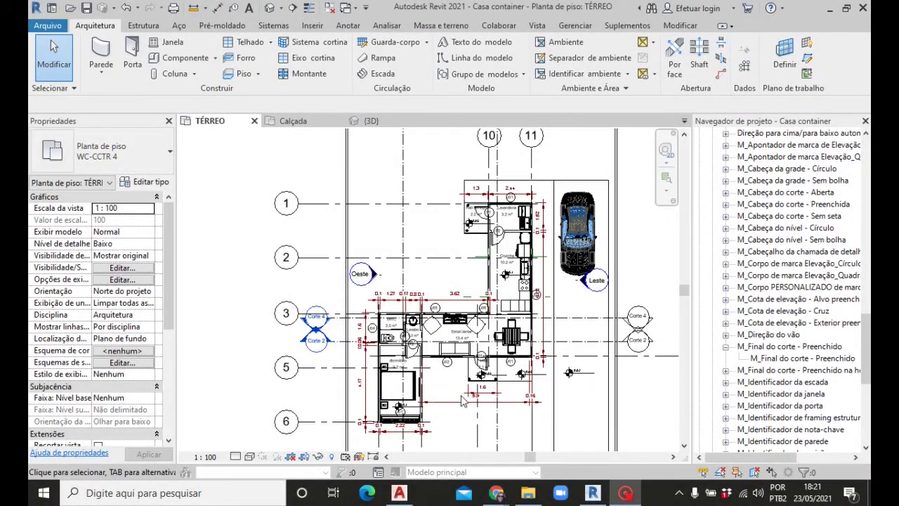
# Read through the Aula 28 door and window symbology lesson, then return to the Revit TÉRREO plan.
pyautogui.scroll(2, 453, 374)
pyautogui.scroll(1, 457, 371)
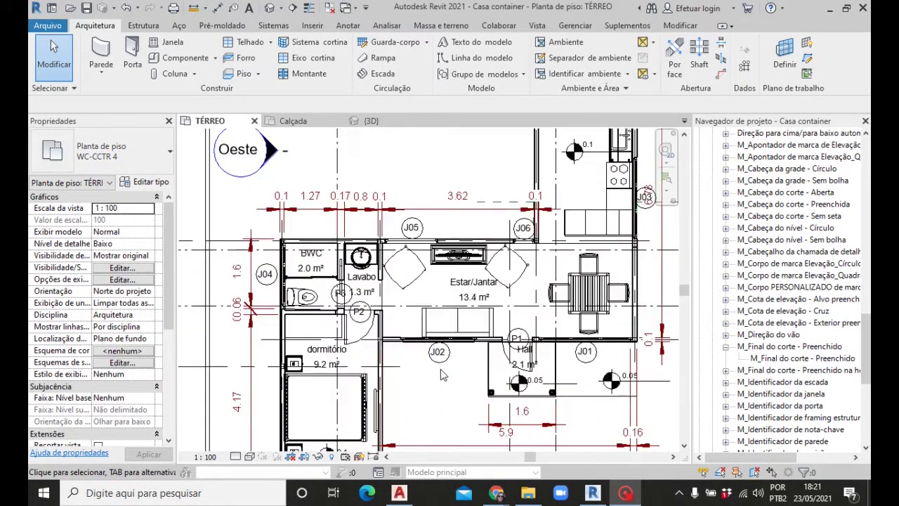
pyautogui.scroll(1, 464, 366)
pyautogui.scroll(1, 477, 357)
pyautogui.scroll(-1, 476, 357)
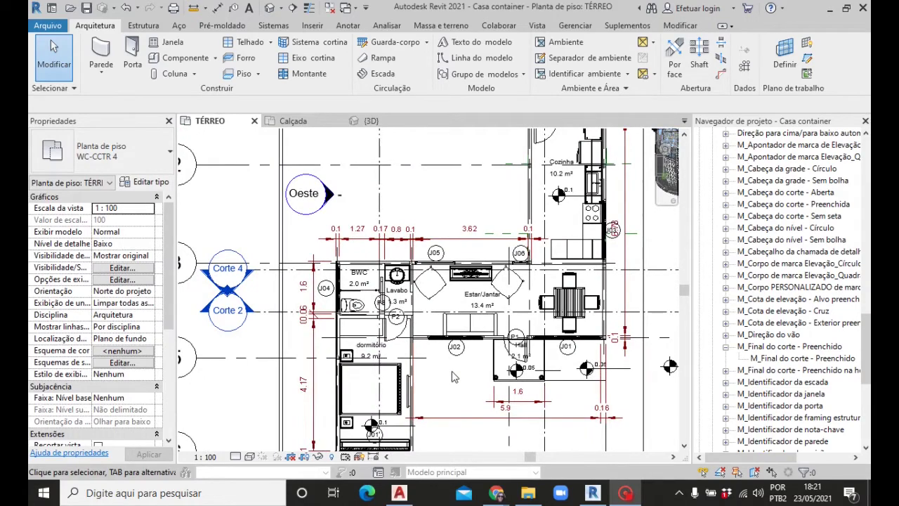
pyautogui.scroll(1, 562, 362)
pyautogui.scroll(1, 566, 354)
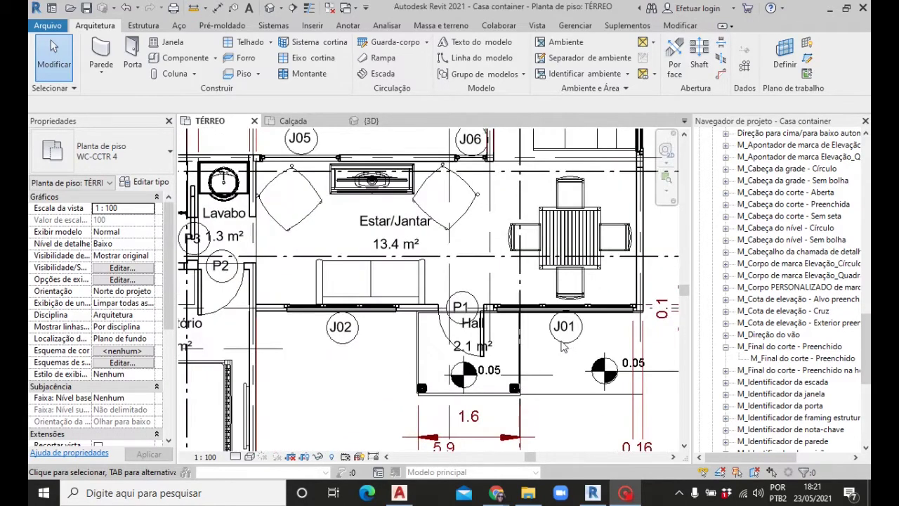
pyautogui.scroll(-2, 483, 367)
pyautogui.scroll(-1, 534, 295)
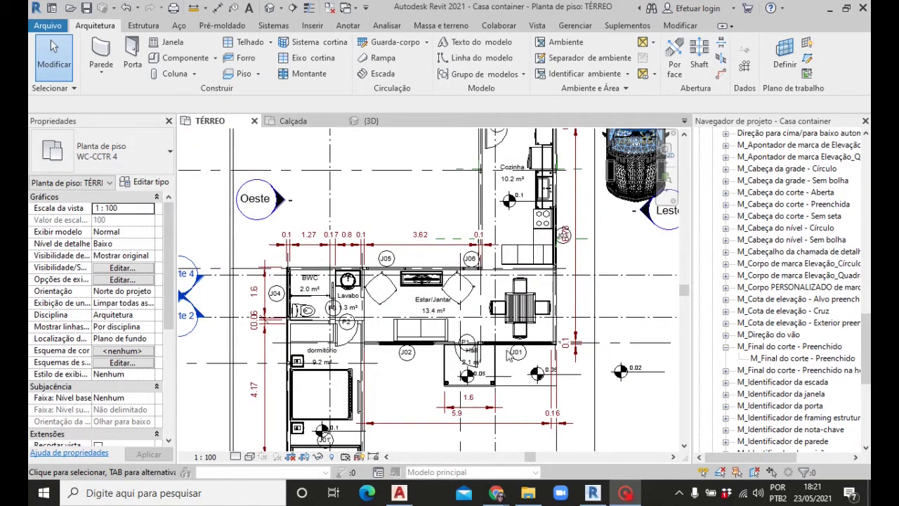
pyautogui.scroll(1, 596, 220)
pyautogui.scroll(-1, 500, 284)
pyautogui.scroll(1, 550, 189)
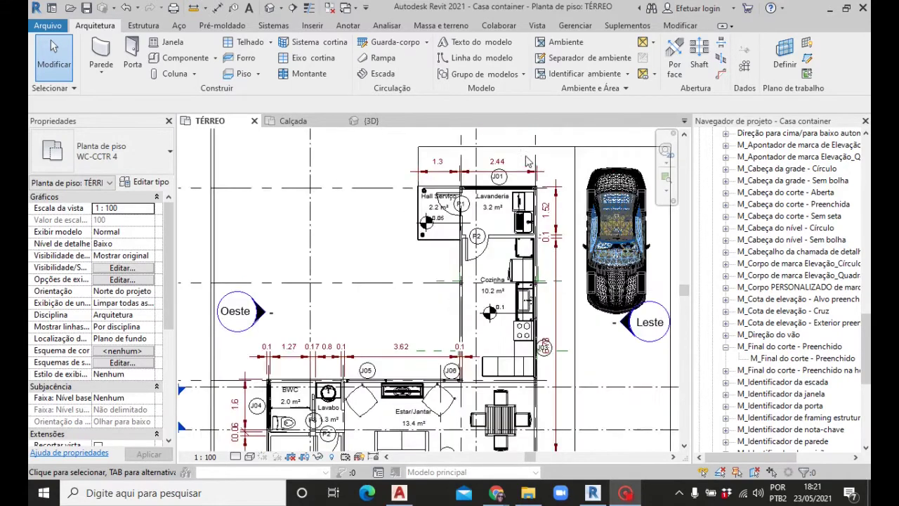
pyautogui.scroll(1, 527, 199)
pyautogui.scroll(1, 506, 208)
pyautogui.scroll(1, 486, 217)
pyautogui.scroll(-1, 481, 221)
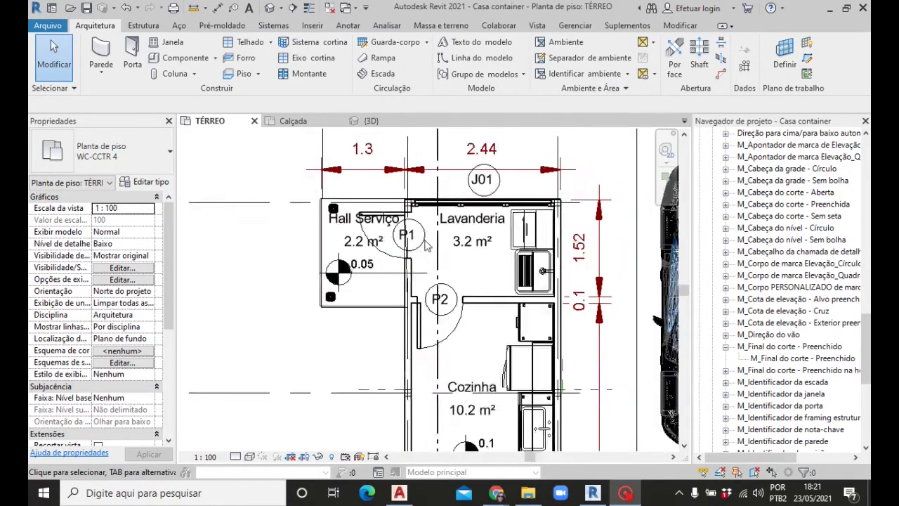
pyautogui.scroll(-1, 464, 236)
pyautogui.scroll(1, 453, 243)
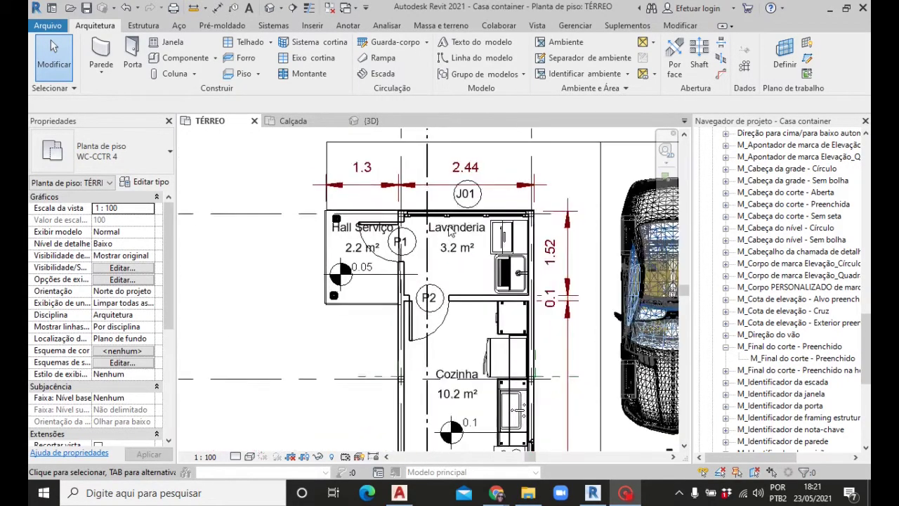
pyautogui.scroll(-1, 439, 249)
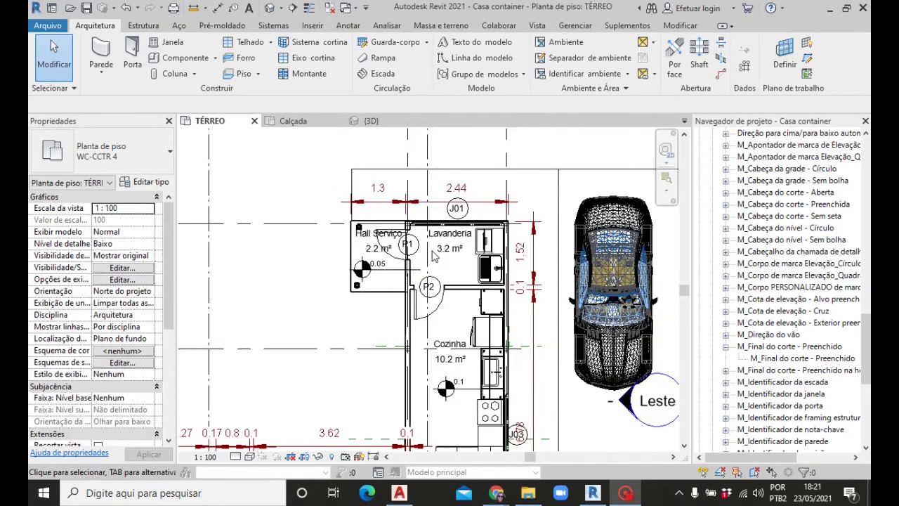
pyautogui.scroll(-1, 434, 257)
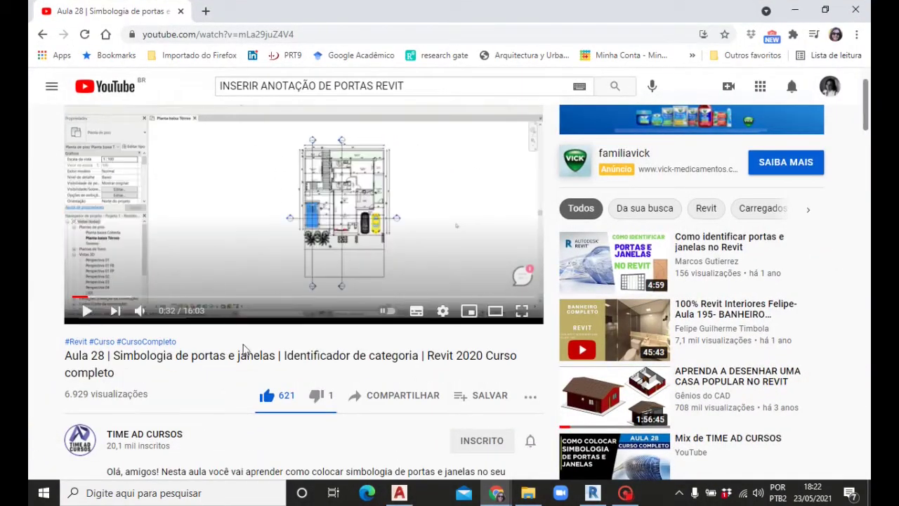
pyautogui.scroll(-1, 450, 281)
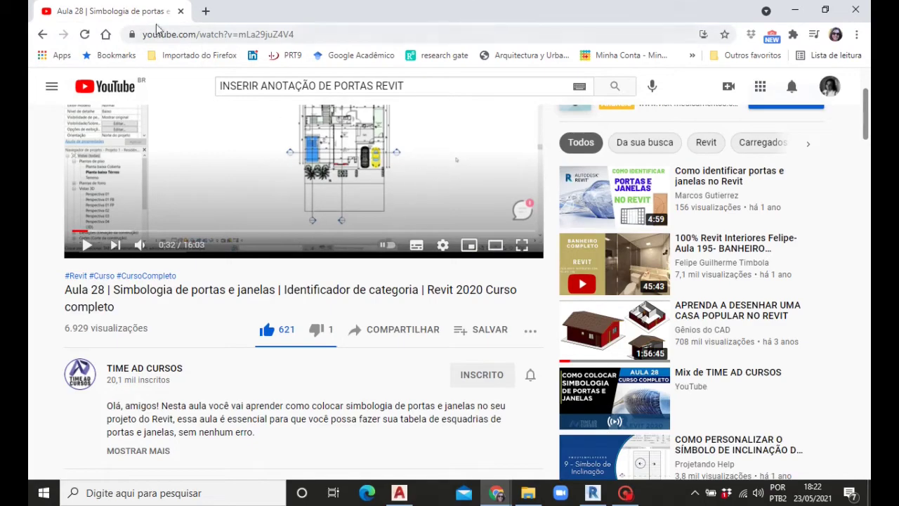
pyautogui.click(795, 10)
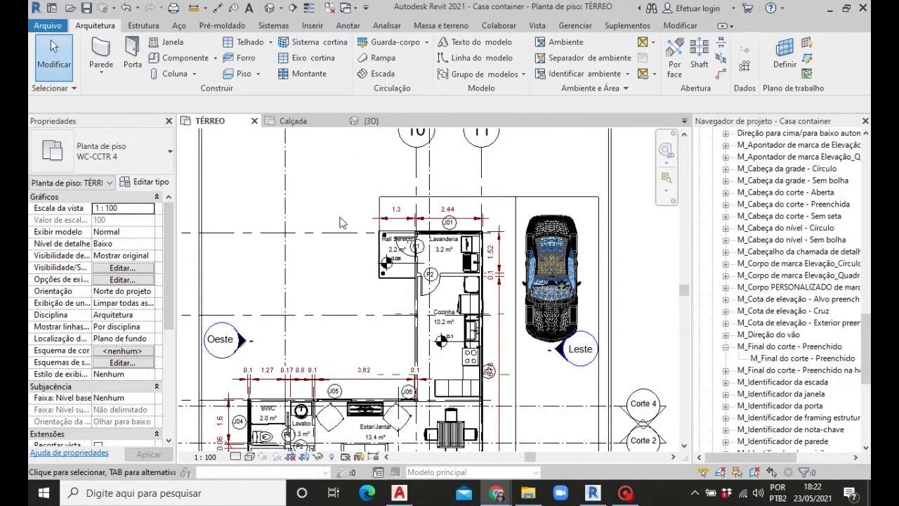
pyautogui.scroll(-1, 385, 266)
pyautogui.scroll(-1, 428, 281)
pyautogui.scroll(-1, 473, 296)
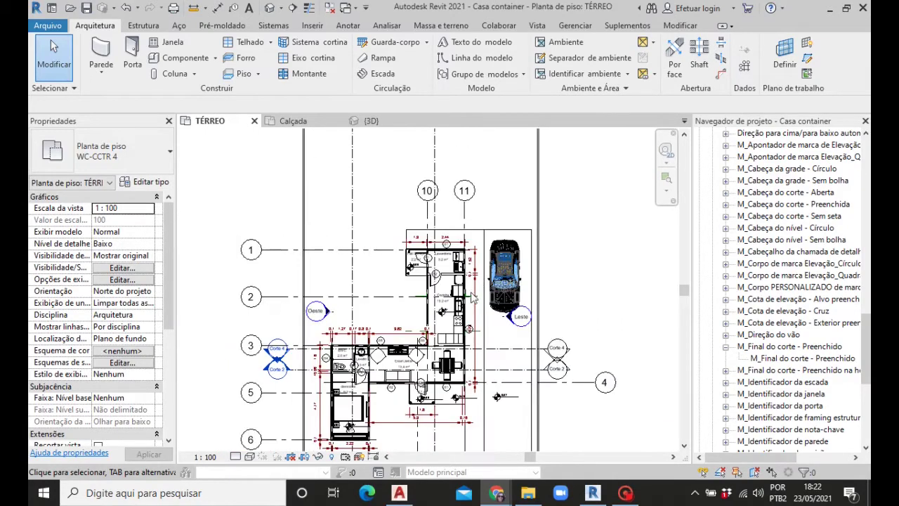
pyautogui.scroll(1, 399, 427)
pyautogui.scroll(1, 411, 392)
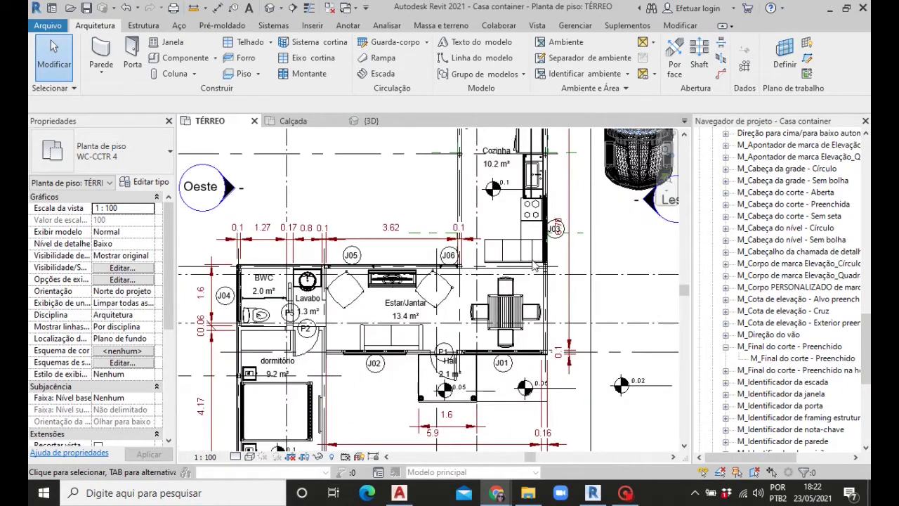
pyautogui.click(348, 26)
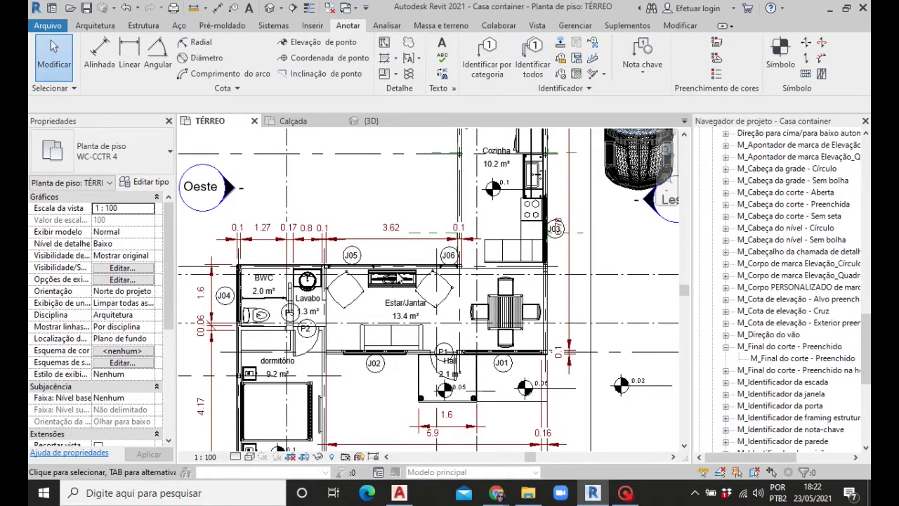
pyautogui.scroll(-2, 395, 257)
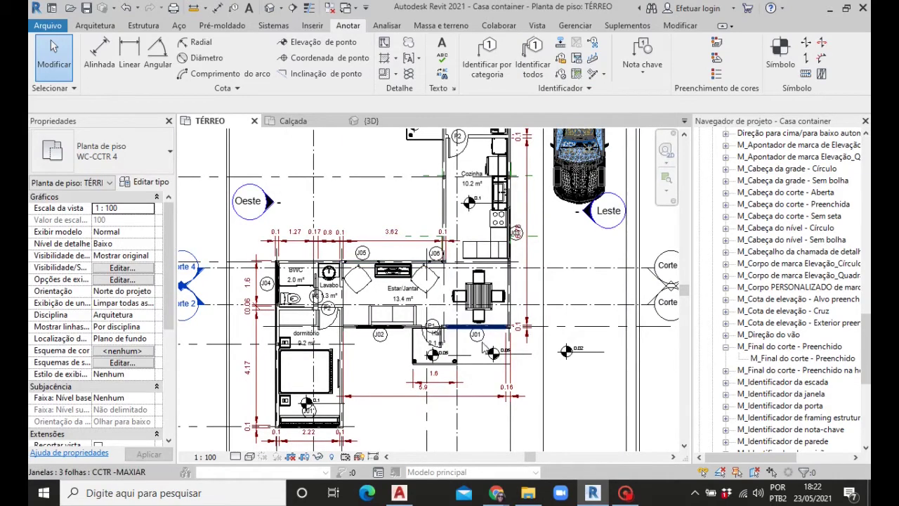
pyautogui.scroll(1, 484, 347)
pyautogui.scroll(1, 485, 347)
pyautogui.scroll(1, 488, 347)
pyautogui.scroll(1, 492, 347)
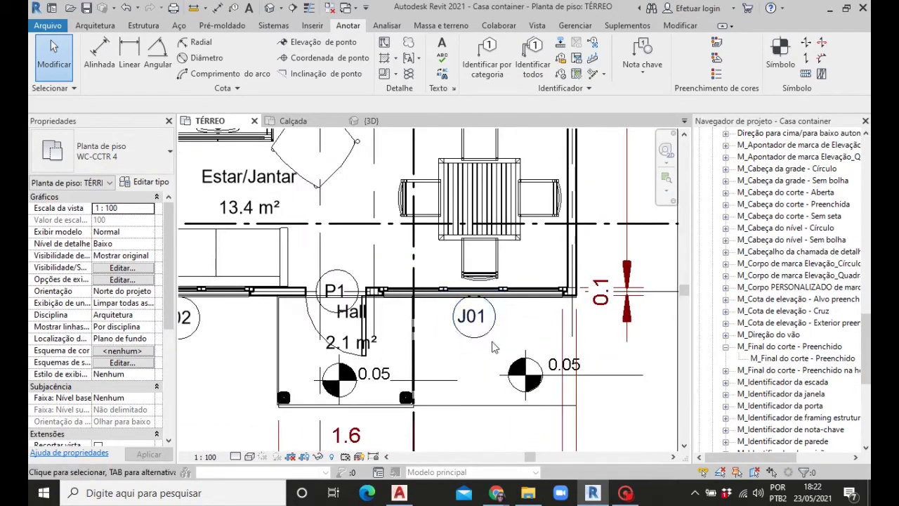
pyautogui.scroll(-2, 491, 346)
pyautogui.scroll(1, 397, 313)
pyautogui.scroll(1, 393, 313)
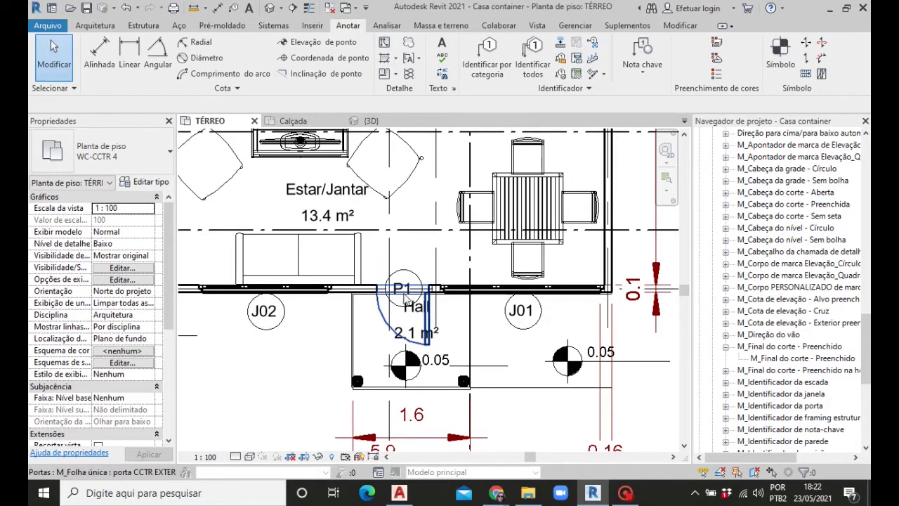
pyautogui.scroll(-1, 458, 357)
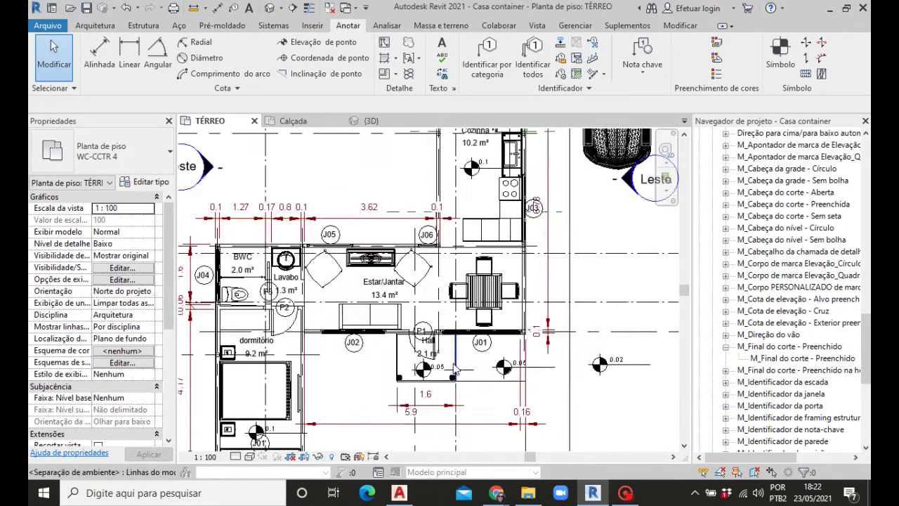
pyautogui.scroll(-1, 458, 358)
pyautogui.scroll(-1, 460, 354)
pyautogui.scroll(-1, 460, 355)
pyautogui.scroll(2, 453, 186)
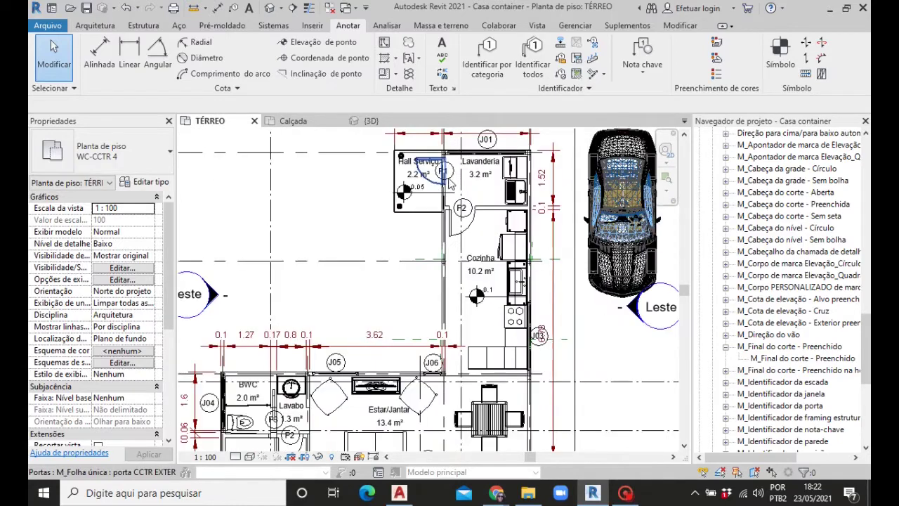
pyautogui.scroll(2, 449, 184)
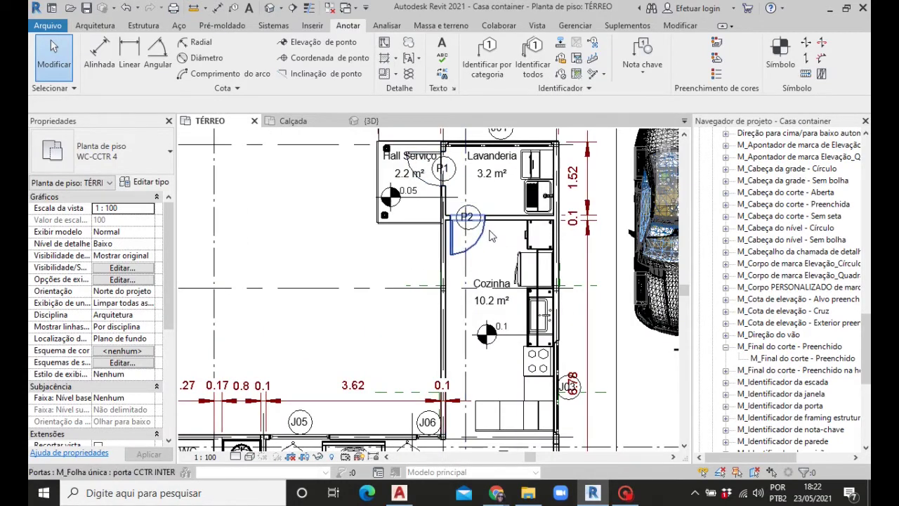
pyautogui.scroll(-2, 487, 234)
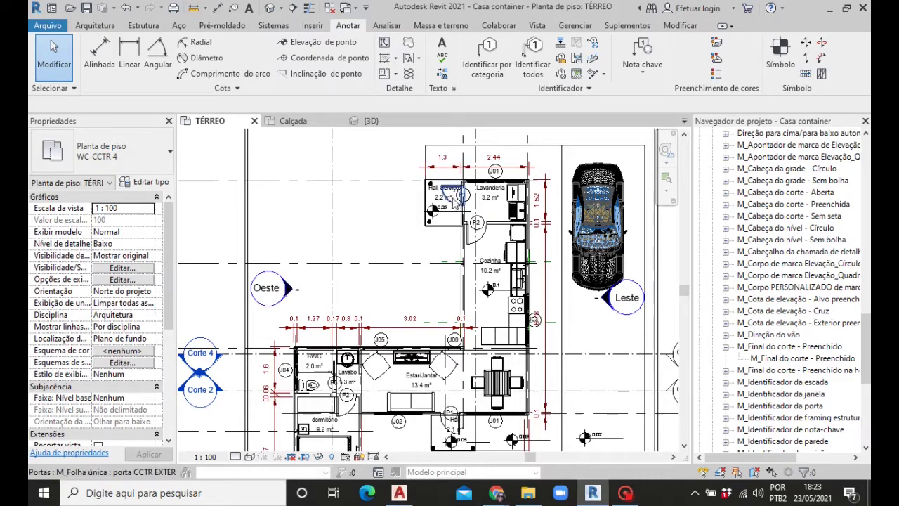
pyautogui.scroll(-1, 422, 295)
pyautogui.scroll(2, 406, 387)
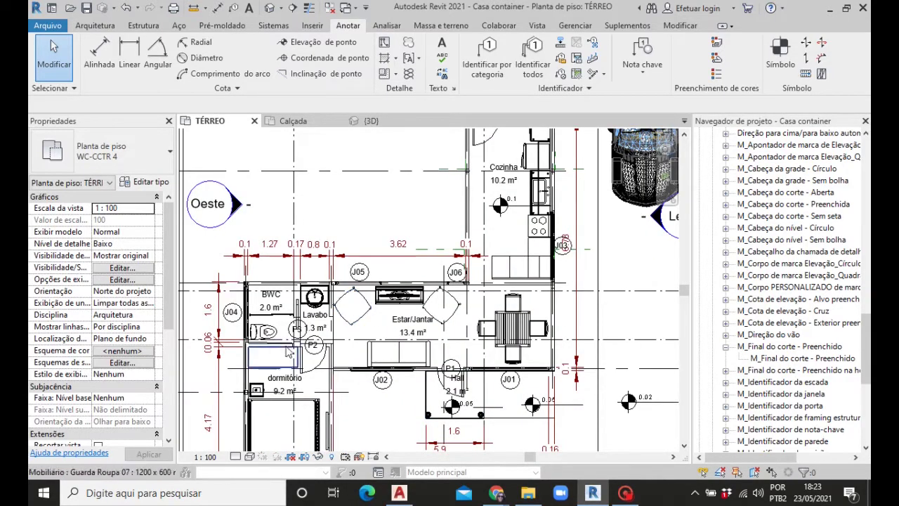
pyautogui.scroll(-1, 351, 305)
pyautogui.scroll(-1, 379, 302)
pyautogui.scroll(1, 435, 383)
pyautogui.scroll(1, 435, 383)
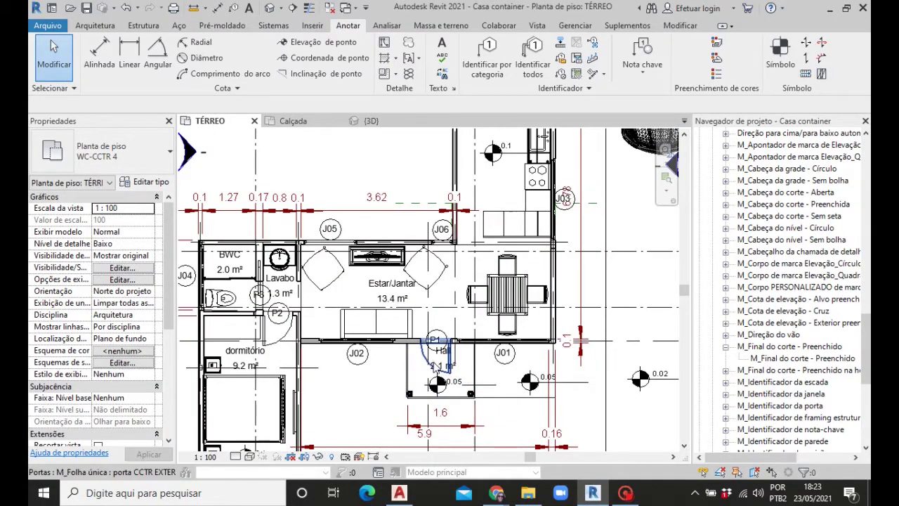
pyautogui.scroll(-2, 434, 363)
pyautogui.scroll(1, 429, 172)
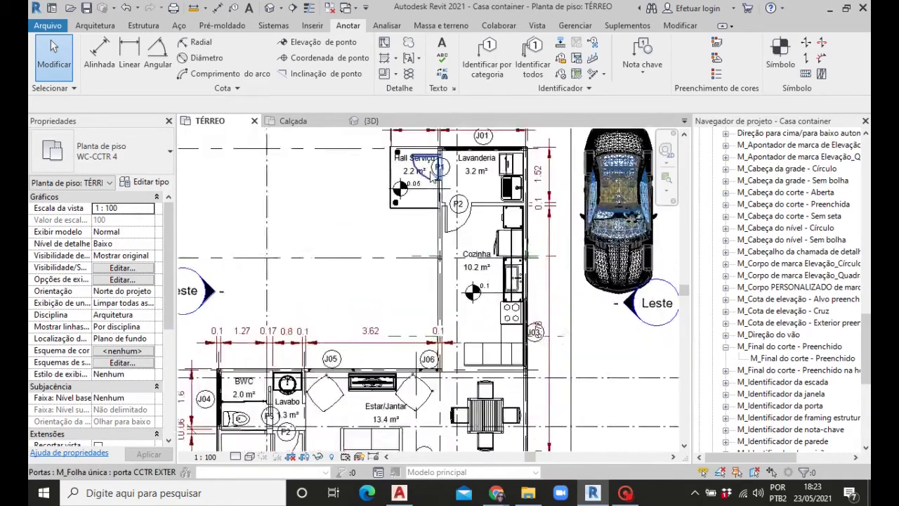
pyautogui.scroll(1, 430, 172)
pyautogui.scroll(-2, 431, 170)
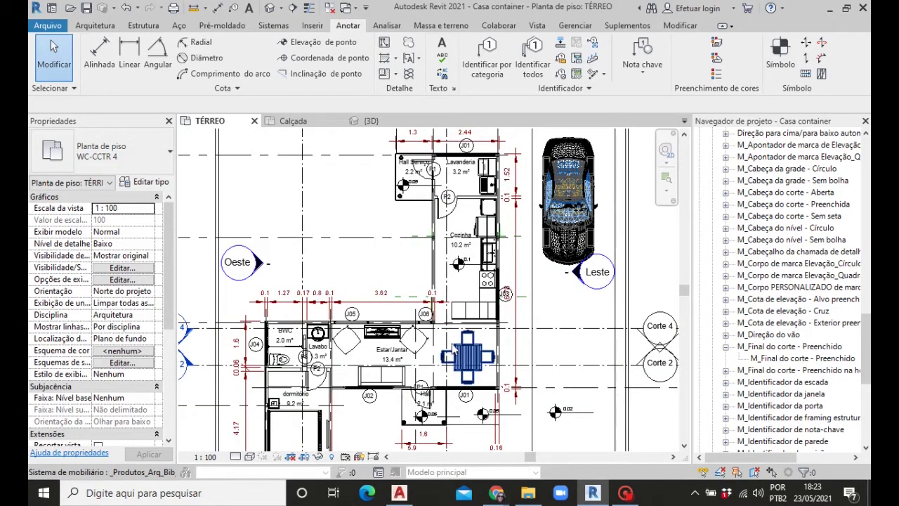
pyautogui.scroll(1, 439, 330)
pyautogui.scroll(2, 439, 330)
pyautogui.scroll(-3, 440, 331)
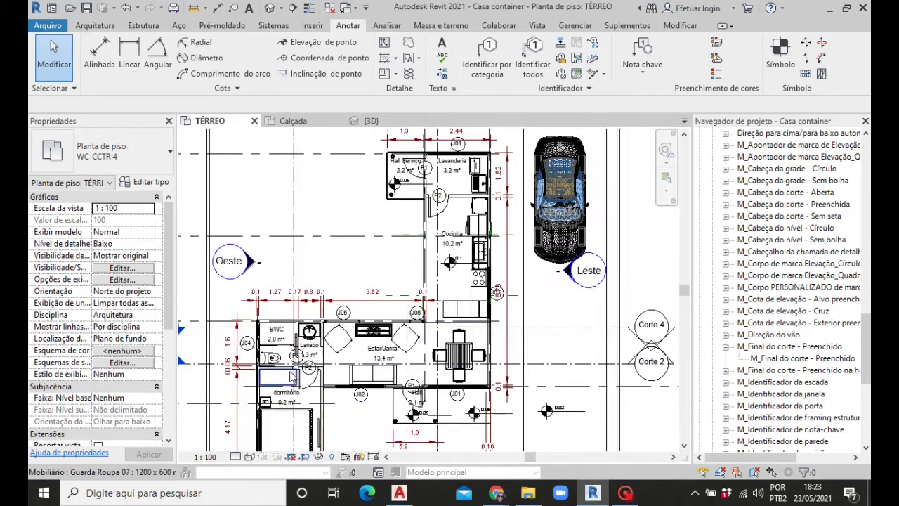
pyautogui.scroll(1, 299, 351)
pyautogui.scroll(1, 299, 353)
pyautogui.scroll(1, 300, 355)
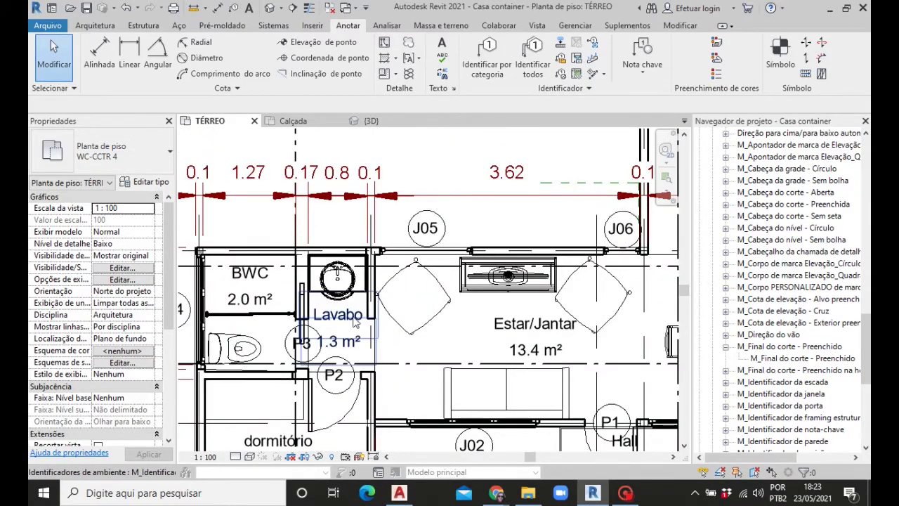
pyautogui.scroll(-1, 301, 353)
pyautogui.scroll(-1, 304, 350)
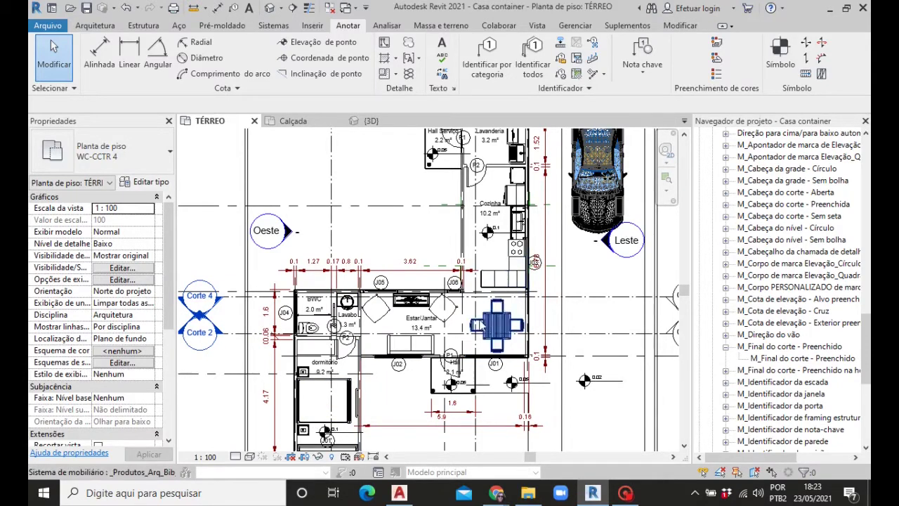
pyautogui.scroll(1, 492, 291)
pyautogui.scroll(1, 454, 278)
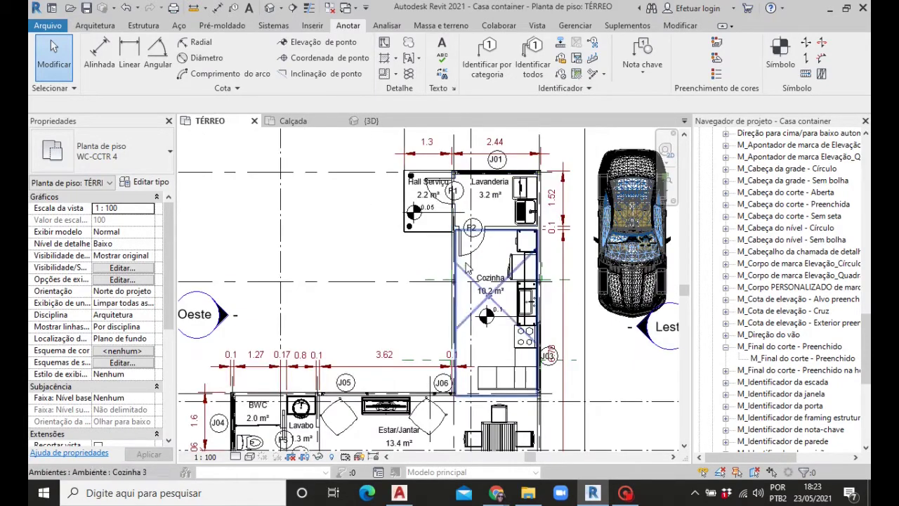
pyautogui.scroll(-1, 520, 190)
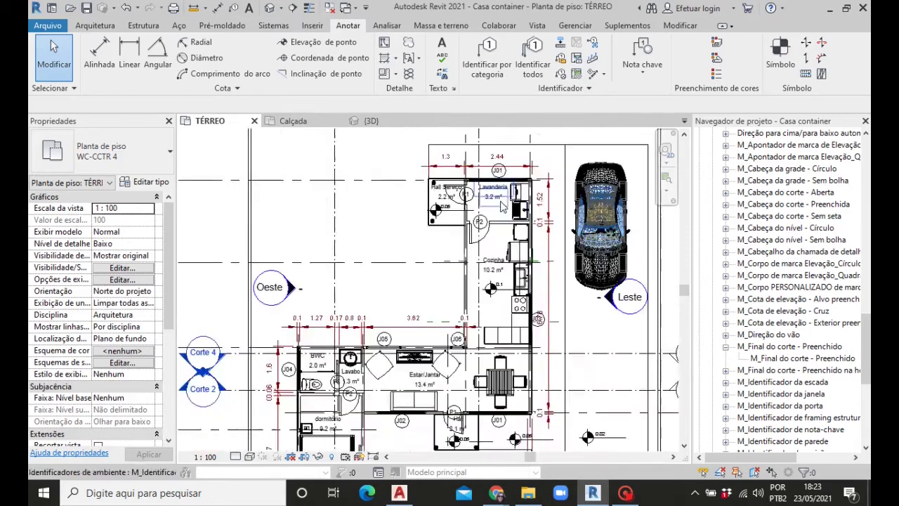
pyautogui.scroll(-1, 503, 200)
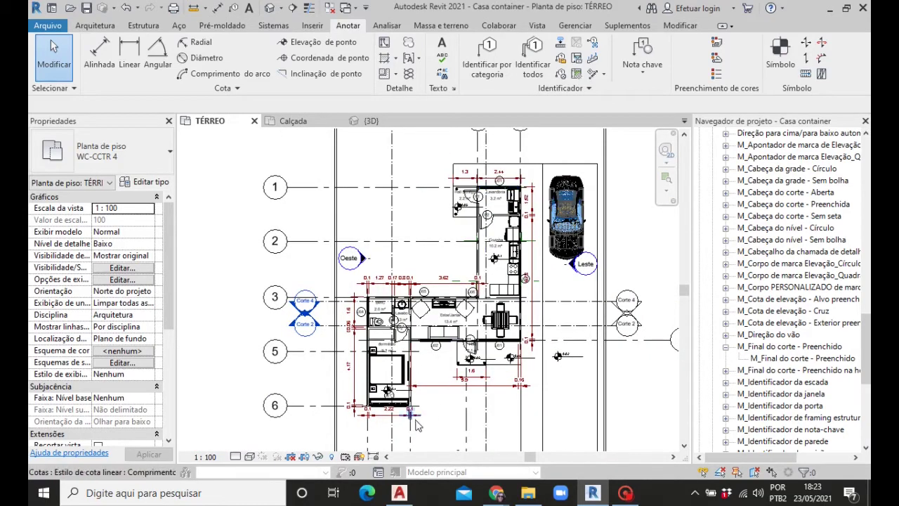
pyautogui.scroll(2, 416, 424)
pyautogui.scroll(1, 358, 368)
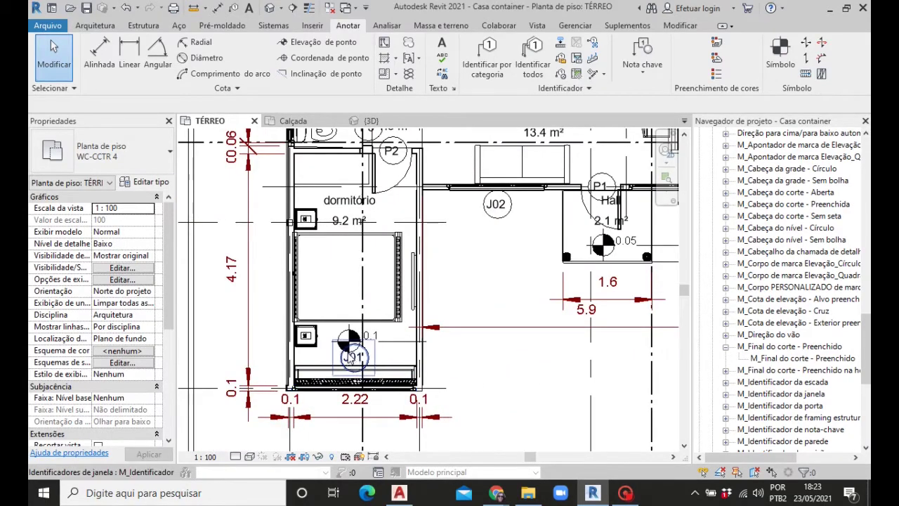
pyautogui.scroll(-2, 403, 373)
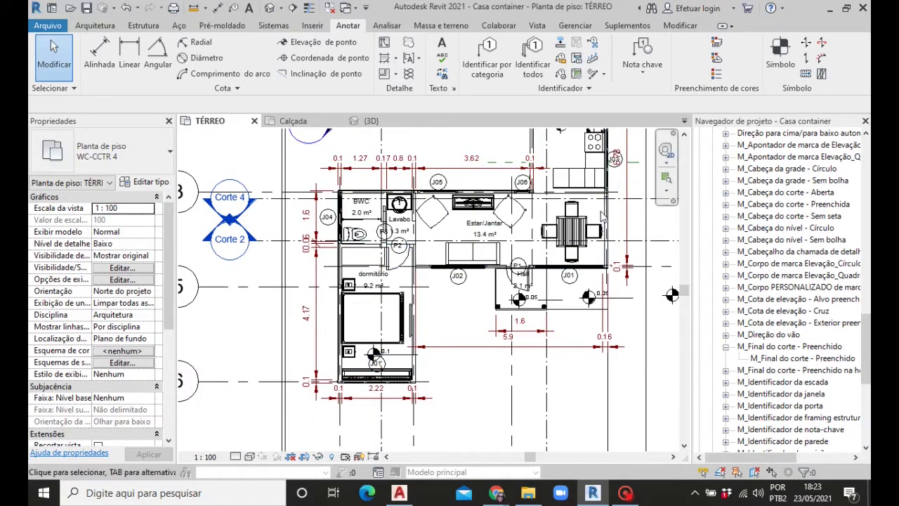
pyautogui.scroll(1, 621, 158)
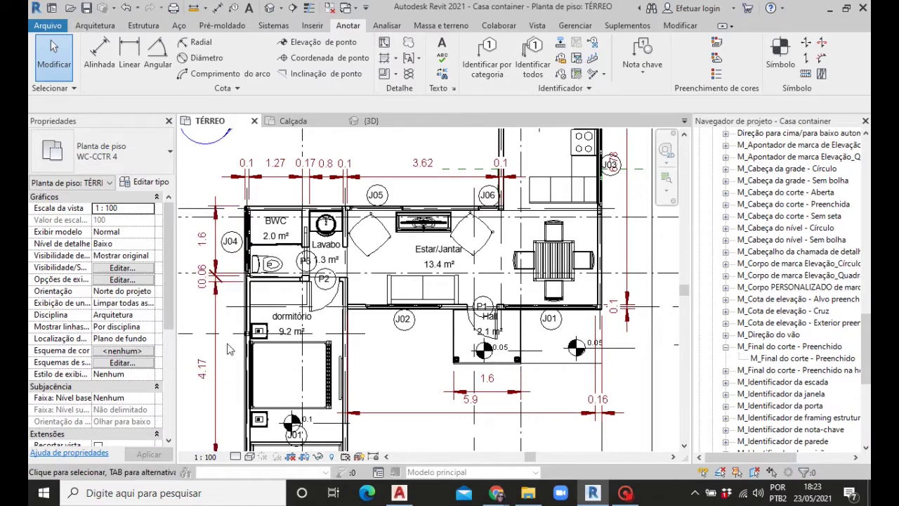
pyautogui.scroll(-1, 381, 361)
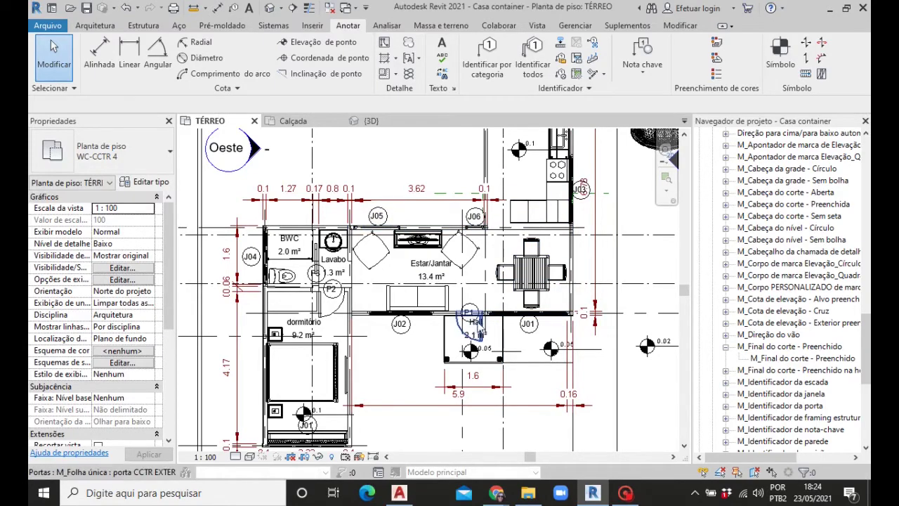
pyautogui.scroll(2, 478, 324)
pyautogui.scroll(1, 464, 303)
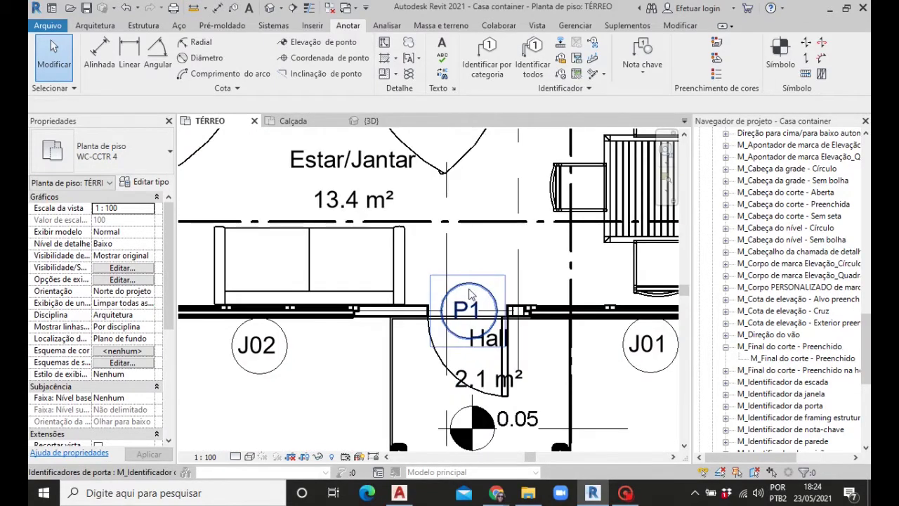
pyautogui.scroll(-1, 489, 282)
pyautogui.scroll(-1, 488, 282)
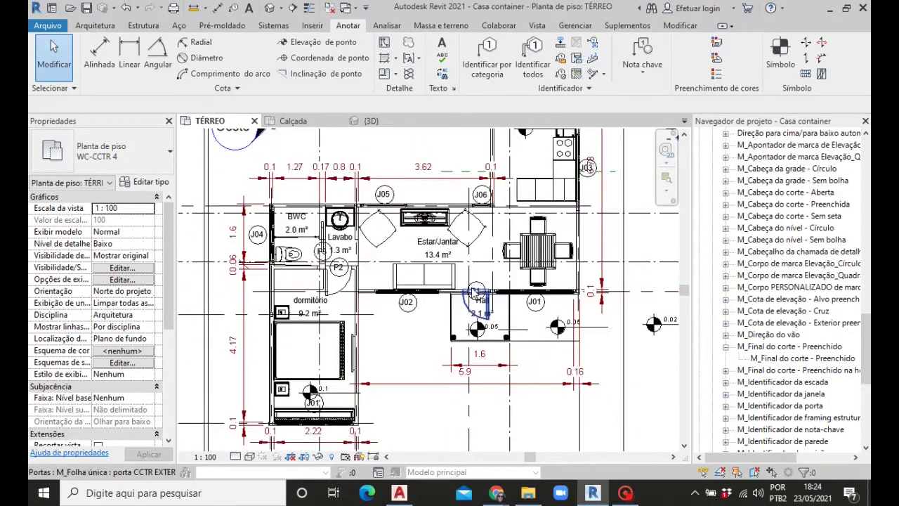
pyautogui.scroll(-1, 477, 302)
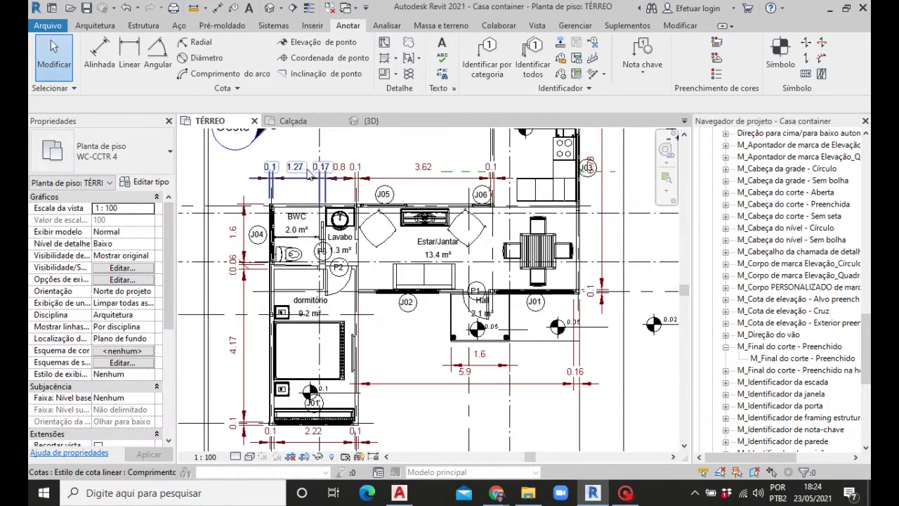
pyautogui.scroll(-1, 402, 253)
pyautogui.scroll(-1, 402, 253)
pyautogui.scroll(-1, 478, 281)
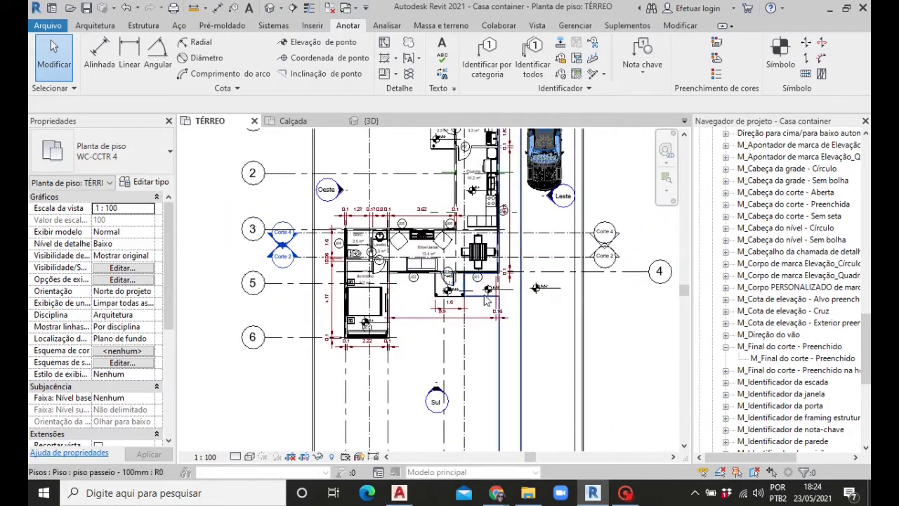
pyautogui.scroll(-1, 576, 274)
# Open the Corte 1 section from Vistas (todas) > Cortes in the Project Browser.
pyautogui.scroll(2, 739, 221)
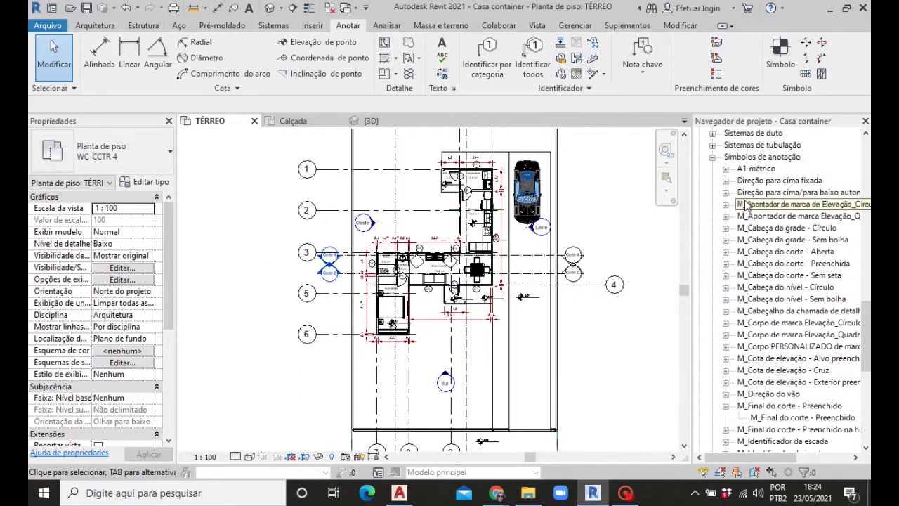
pyautogui.scroll(3, 744, 220)
pyautogui.scroll(2, 750, 219)
pyautogui.scroll(2, 751, 219)
pyautogui.scroll(2, 750, 219)
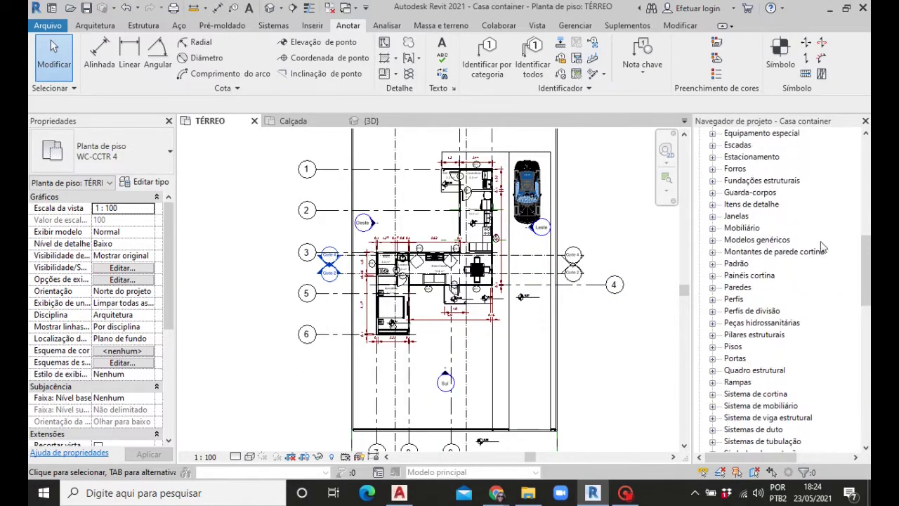
pyautogui.moveTo(870, 253); pyautogui.dragTo(869, 169)
pyautogui.click(718, 277)
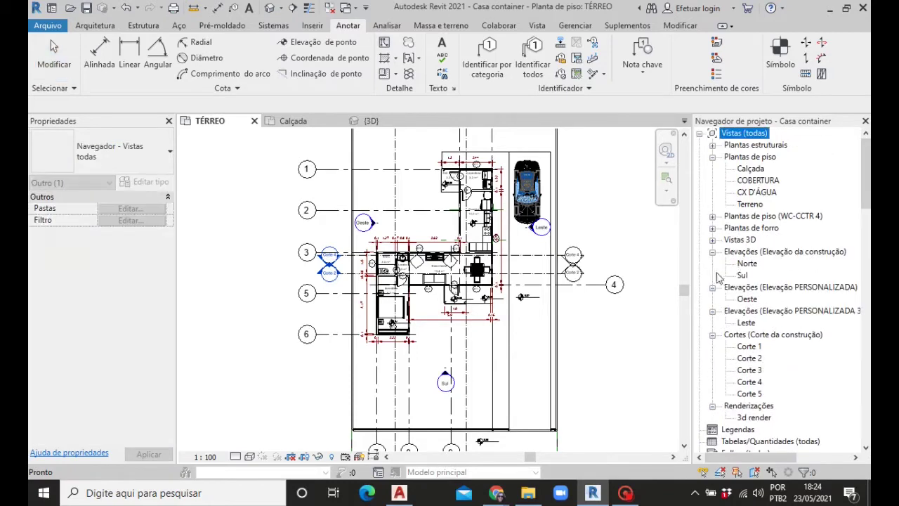
pyautogui.scroll(-1, 729, 307)
pyautogui.scroll(-1, 728, 309)
pyautogui.scroll(1, 726, 295)
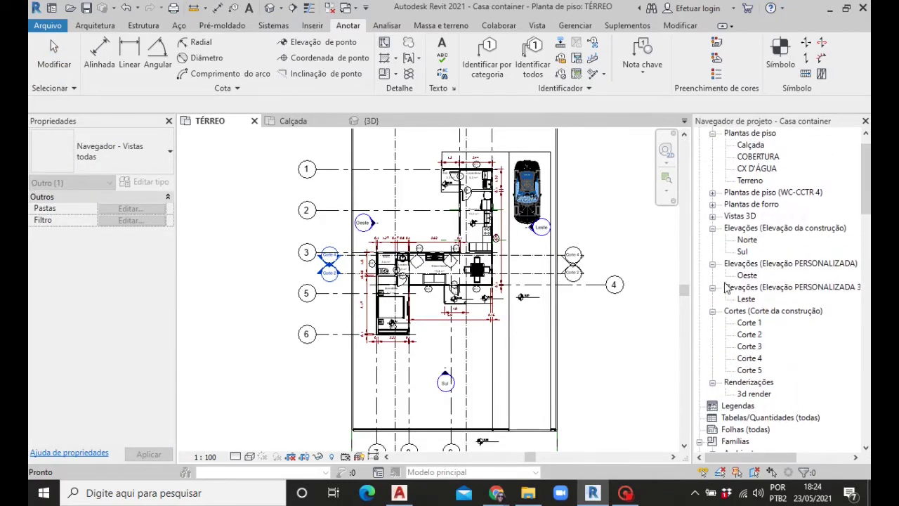
pyautogui.doubleClick(749, 324)
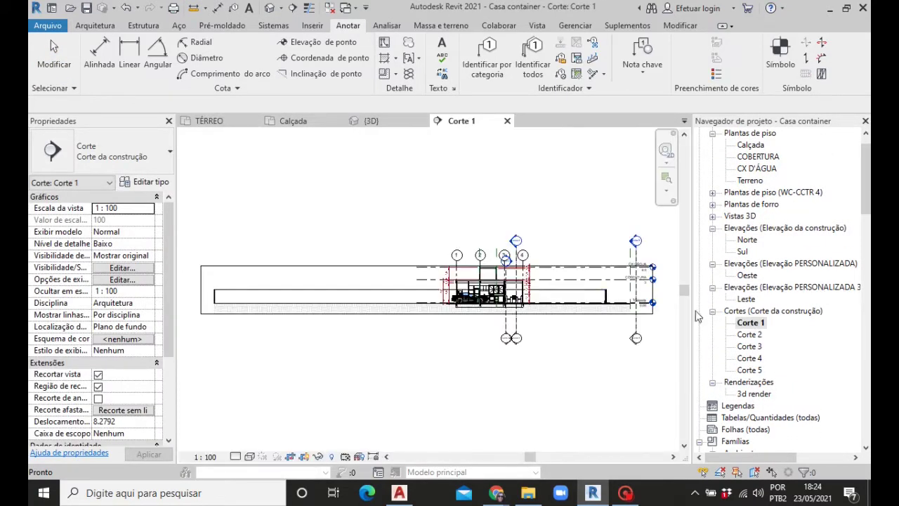
# Zoom into the Corte 1 section to show grids 1–4 and the height dimensions.
pyautogui.scroll(2, 513, 309)
pyautogui.scroll(2, 534, 295)
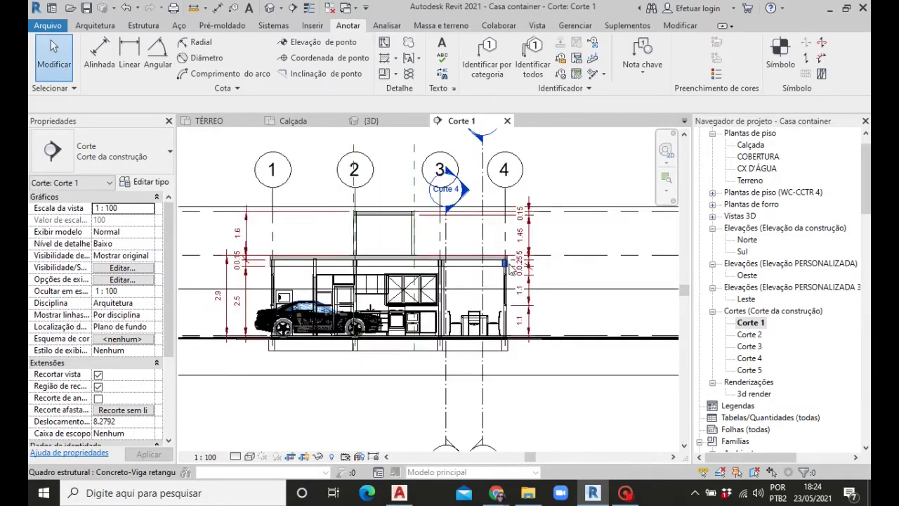
pyautogui.scroll(3, 562, 288)
pyautogui.scroll(-2, 589, 286)
pyautogui.scroll(2, 226, 344)
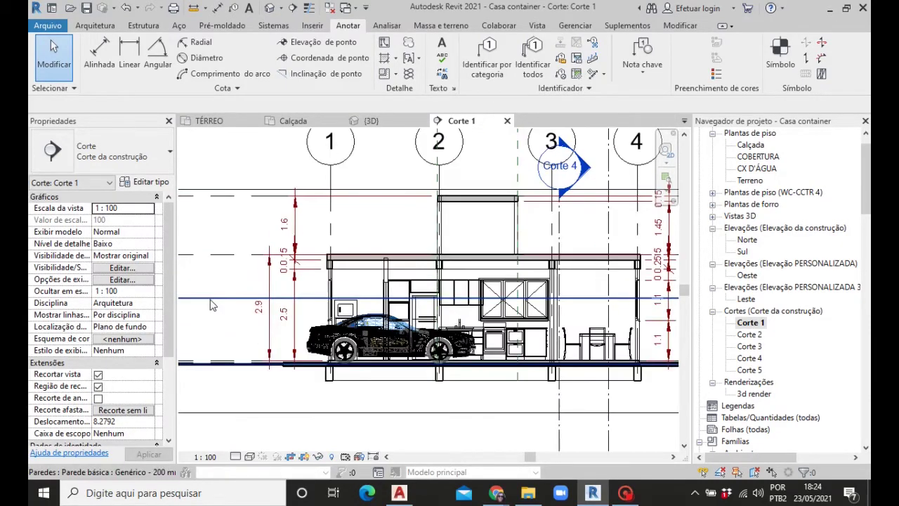
pyautogui.scroll(-1, 226, 343)
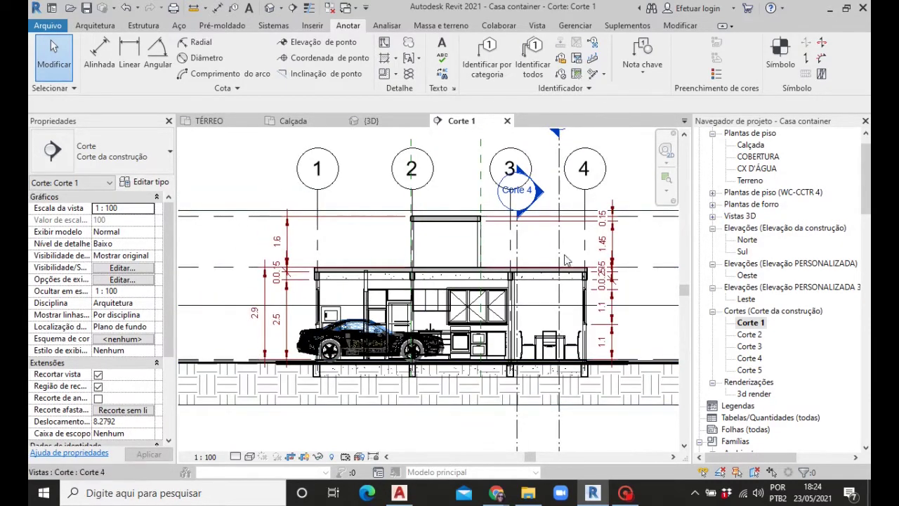